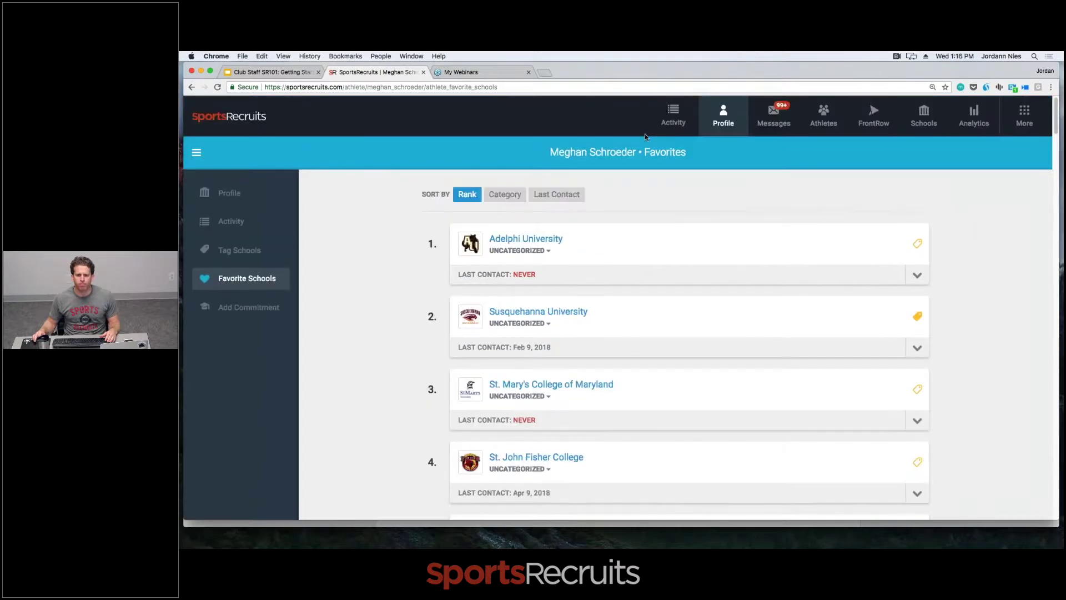
Step: Show the activity feed, and start composing a new message from the message inbox
{"action": "left_click", "coordinate": [674, 117]}
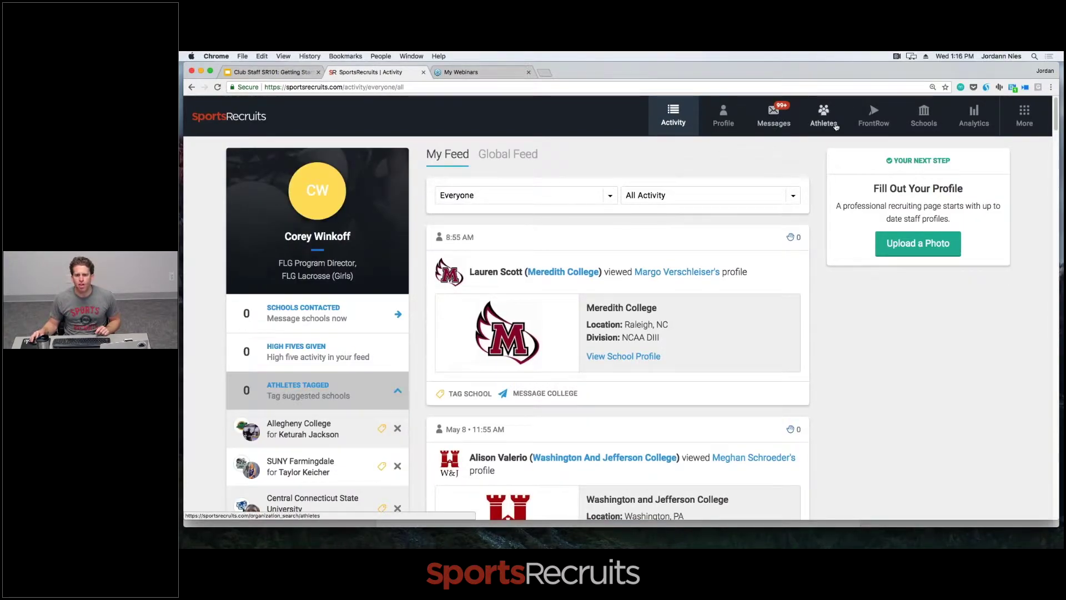
{"action": "left_click", "coordinate": [779, 123]}
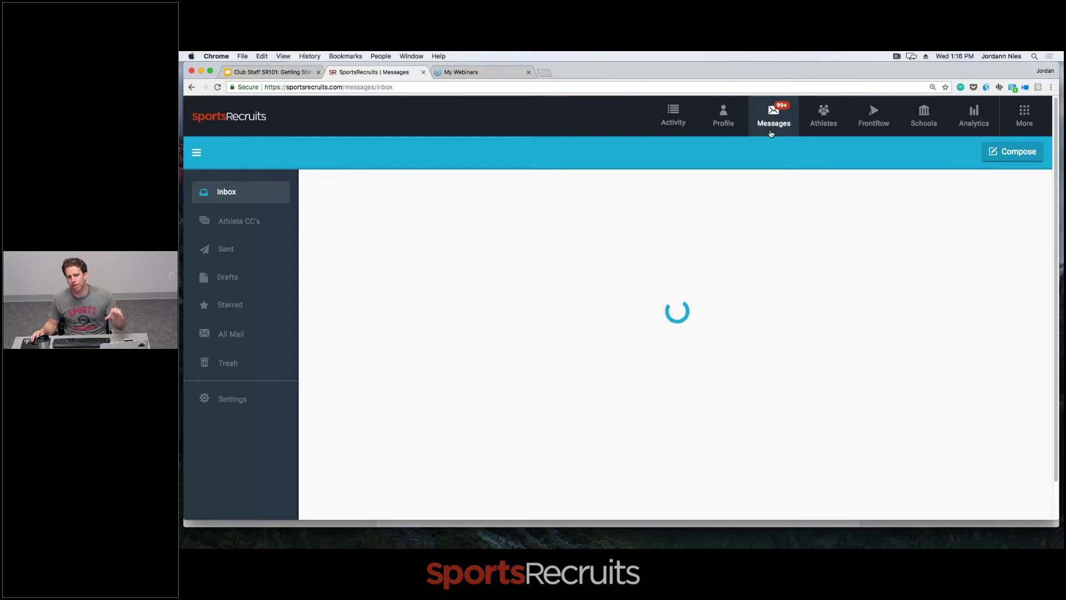
{"action": "left_click", "coordinate": [993, 157]}
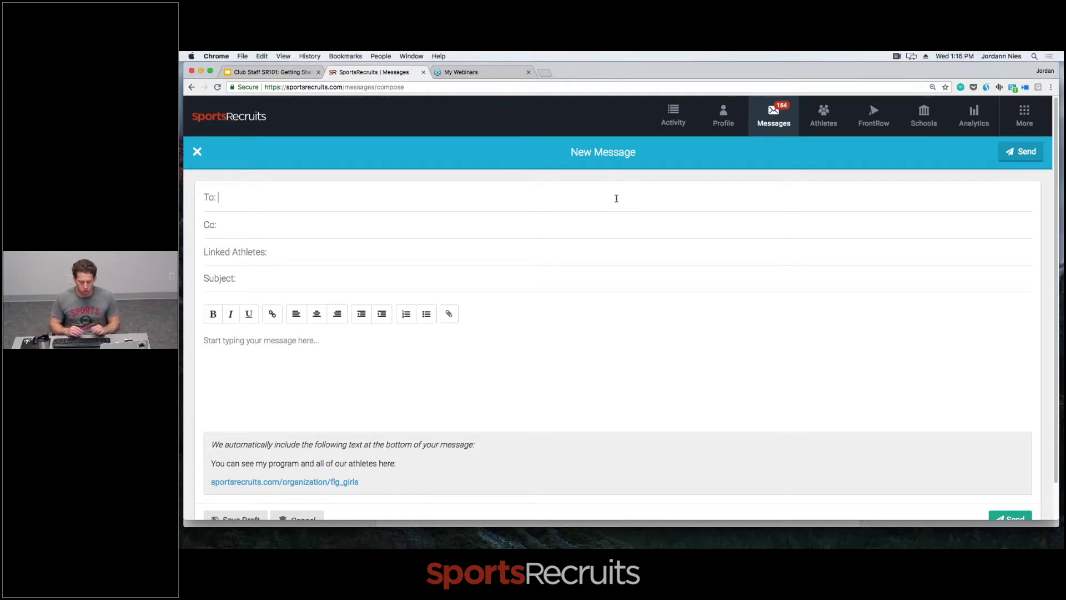
Step: Address the new message to the organization's All Athletes group
{"action": "type", "text": "athle"}
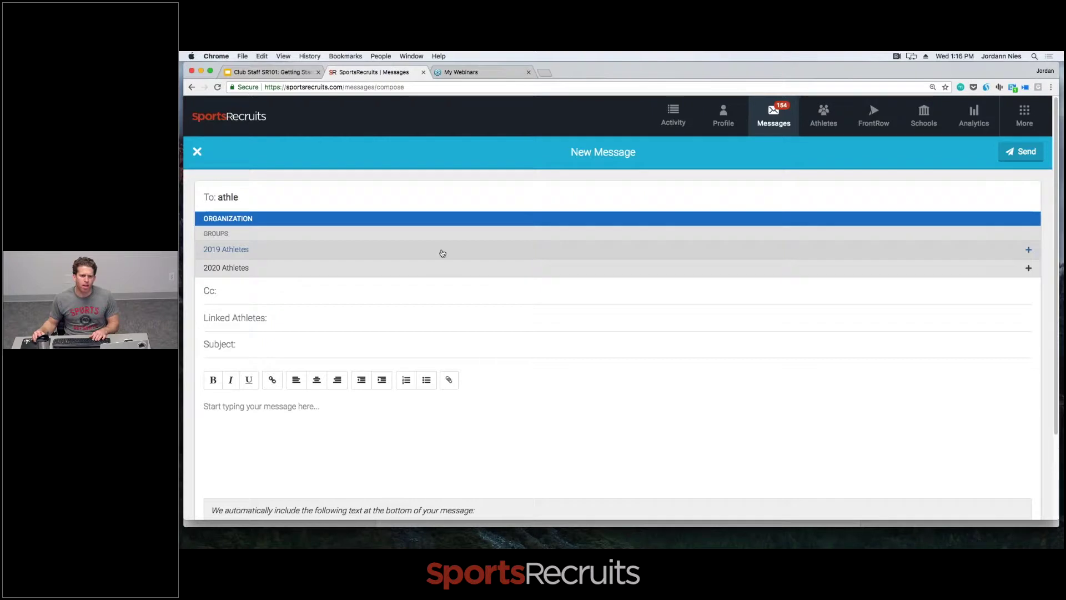
{"action": "double_click", "coordinate": [278, 198]}
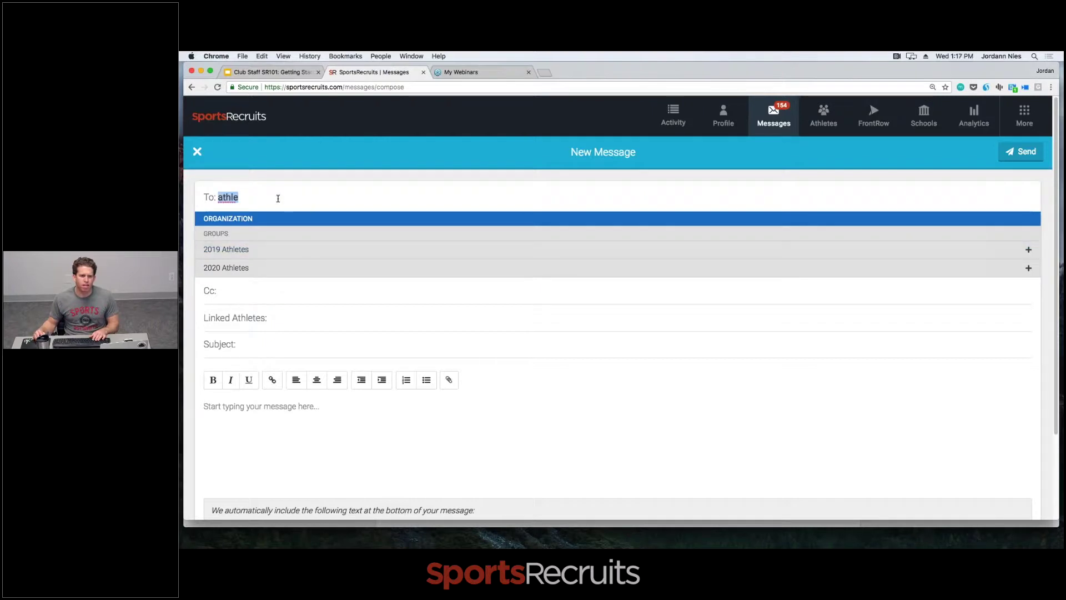
{"action": "type", "text": "all a"}
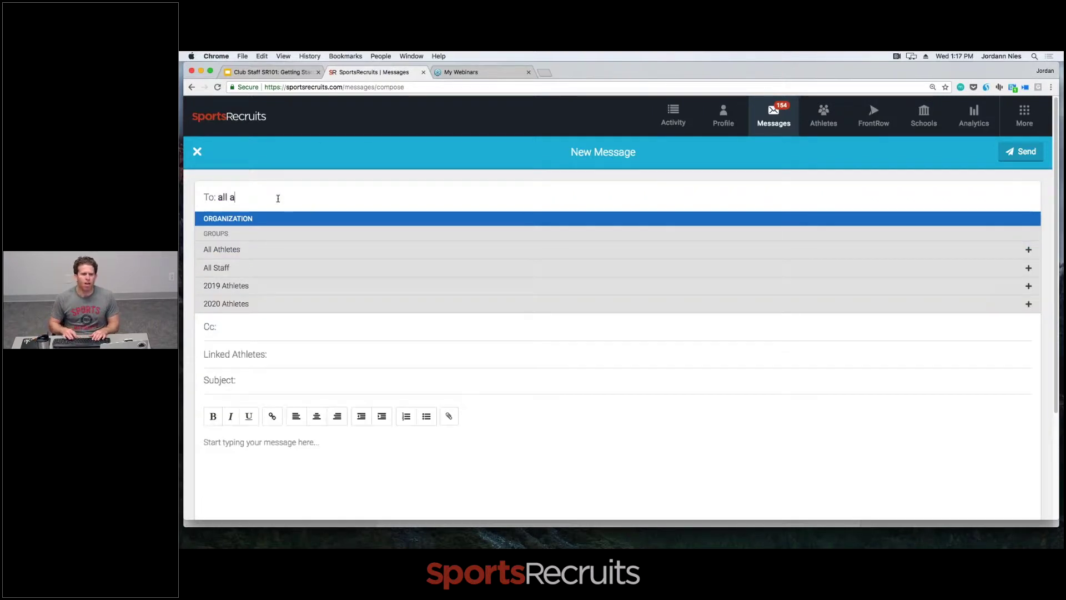
{"action": "left_click", "coordinate": [225, 254]}
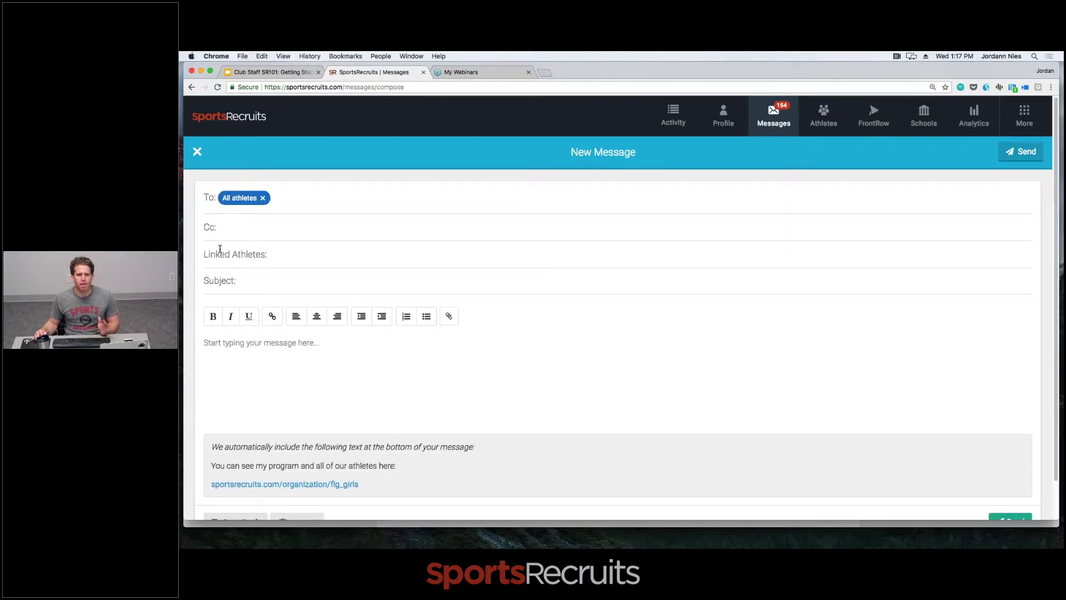
Step: Enter "Welcome to SR - Complete your Profile" as the message subject
{"action": "left_click", "coordinate": [345, 282]}
{"action": "type", "text": "Welcom"}
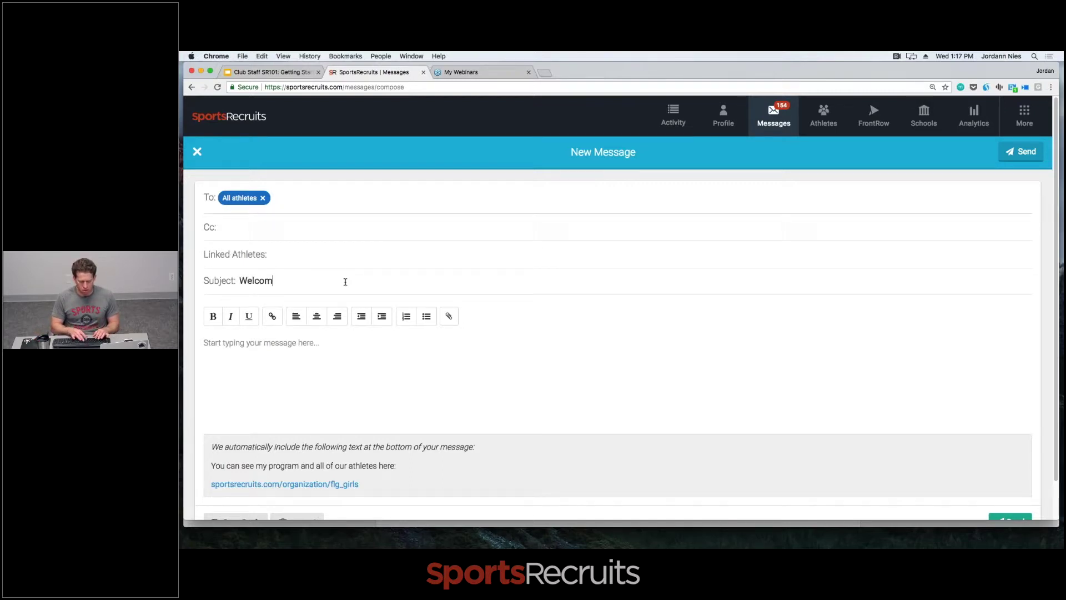
{"action": "type", "text": "e to SR - Complet"}
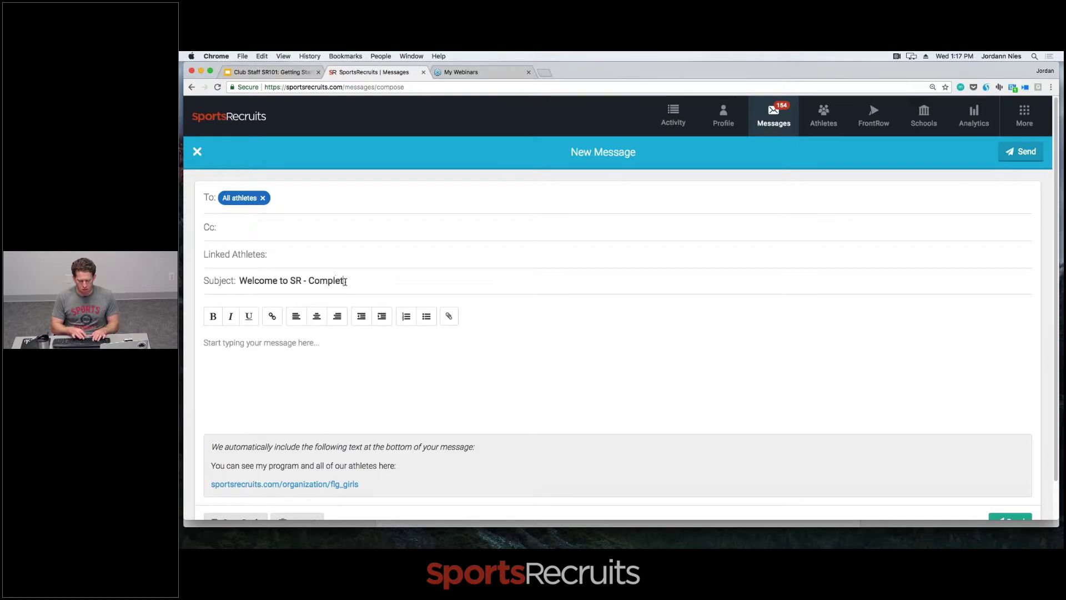
{"action": "type", "text": "e your Profile"}
{"action": "key", "text": "Tab"}
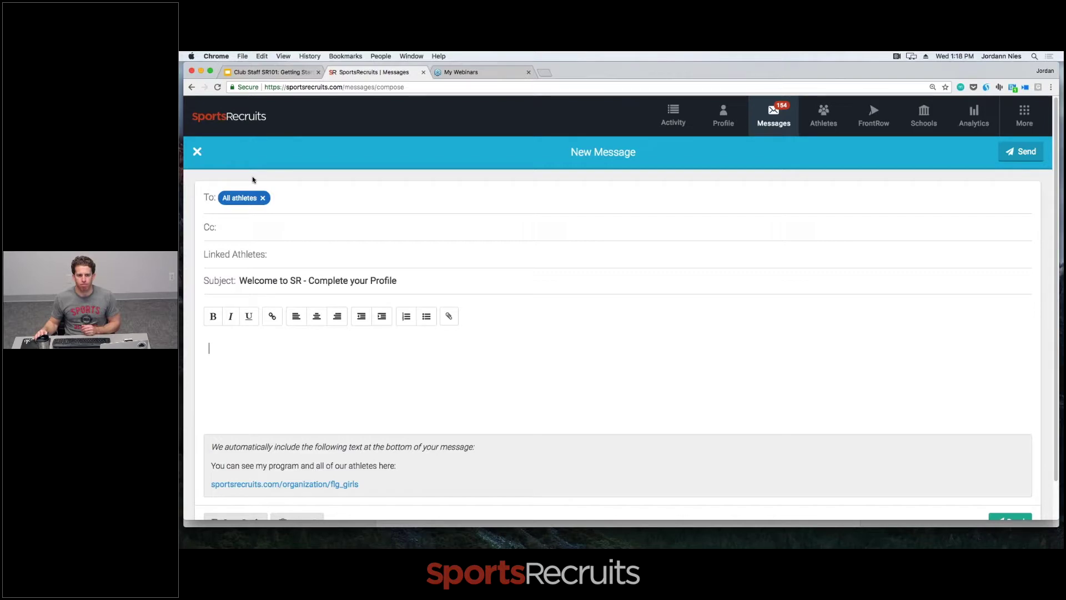
Step: Clear the message's subject and remove the All athletes group from its recipients
{"action": "left_click", "coordinate": [335, 277]}
{"action": "double_click", "coordinate": [334, 279]}
{"action": "left_click", "coordinate": [333, 278]}
{"action": "triple_click", "coordinate": [334, 279]}
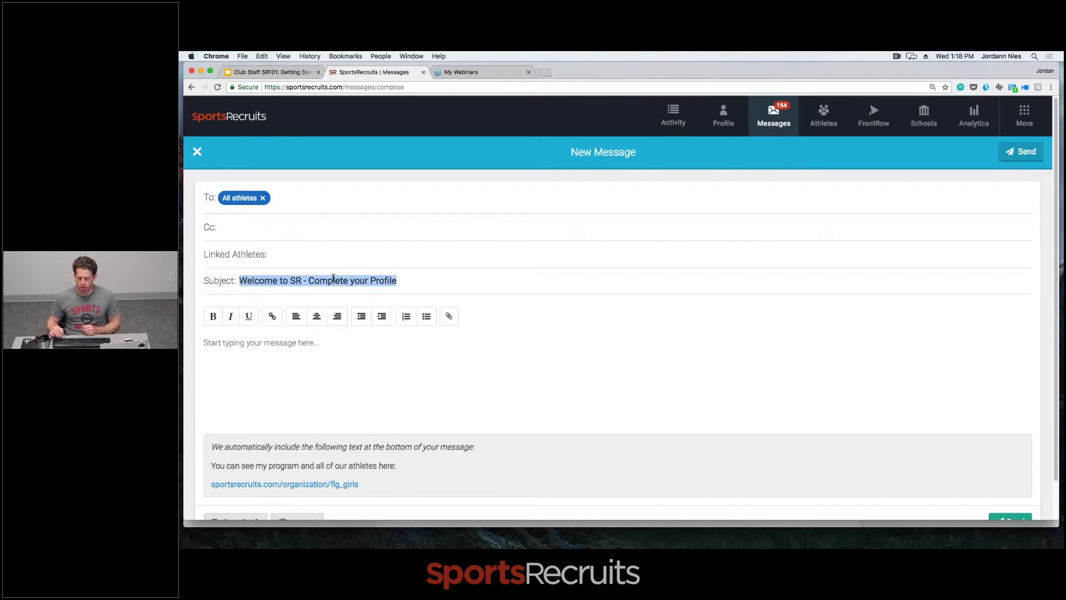
{"action": "key", "text": "BackSpace"}
{"action": "left_click", "coordinate": [300, 199]}
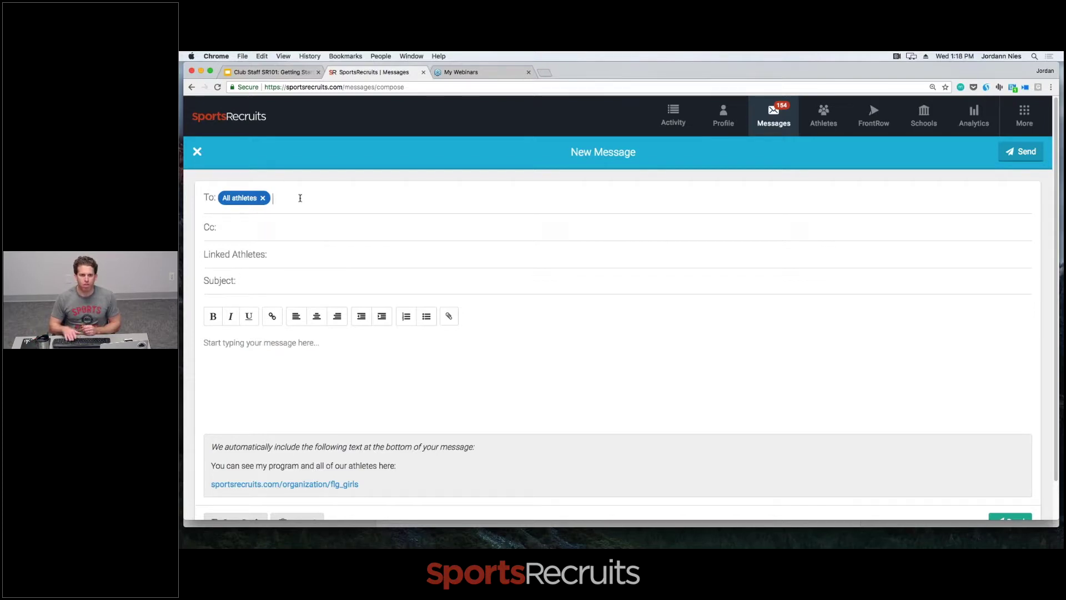
{"action": "left_click", "coordinate": [264, 198]}
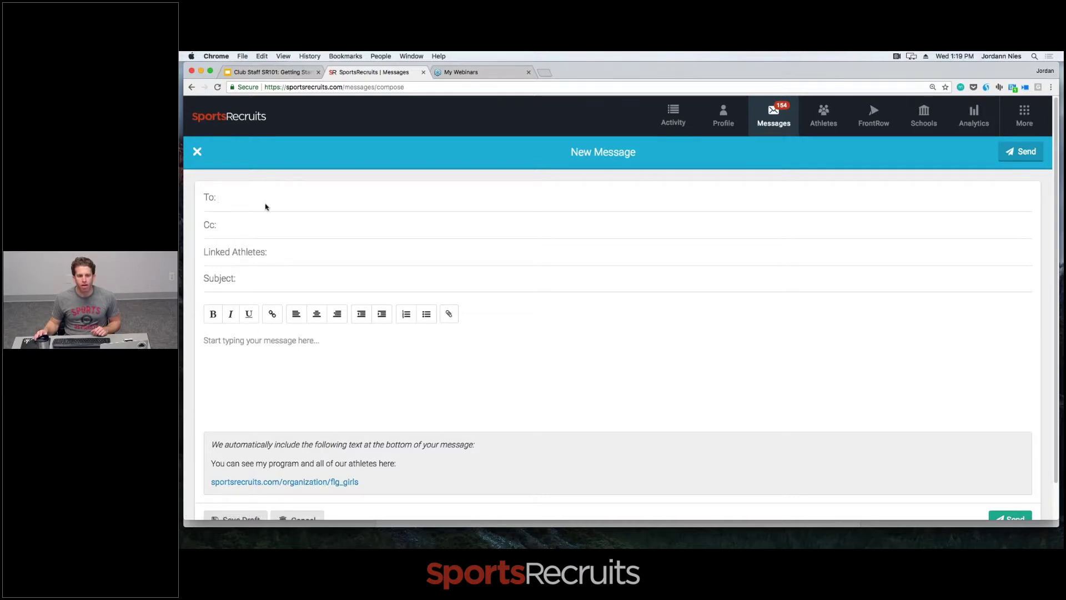
Step: Find Bucknell University and add all three of its listed coaches as recipients of the message
{"action": "type", "text": "bucknell"}
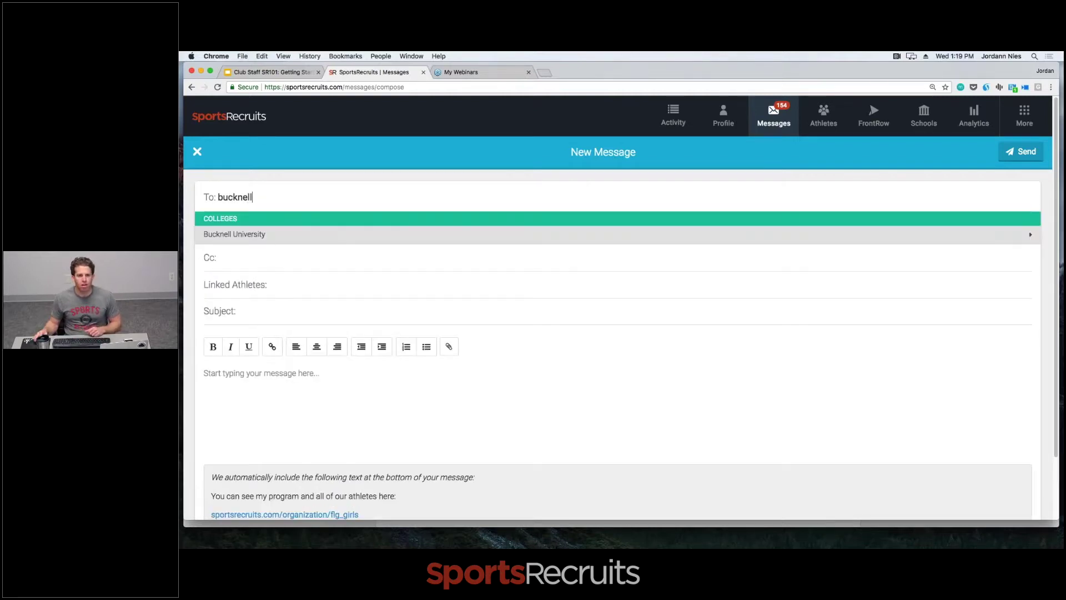
{"action": "left_click", "coordinate": [258, 234]}
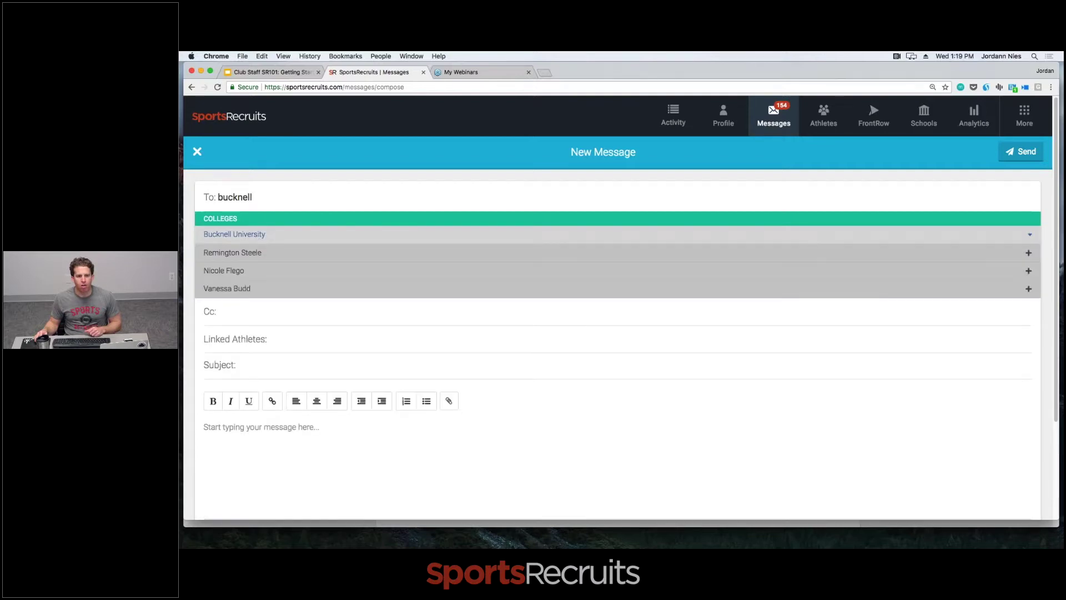
{"action": "left_click", "coordinate": [261, 253]}
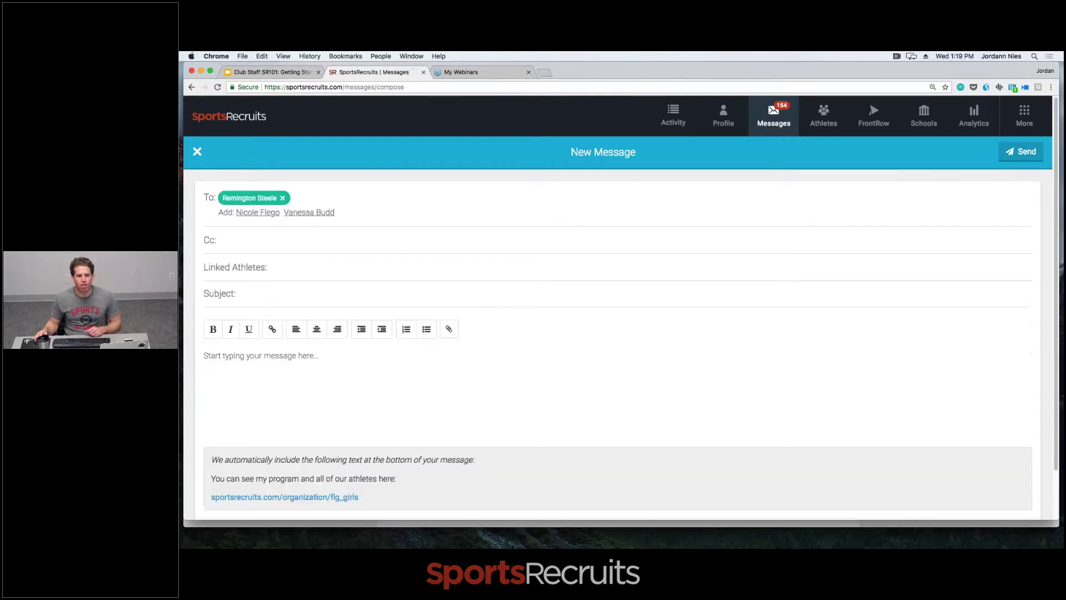
{"action": "left_click", "coordinate": [259, 214]}
{"action": "left_click", "coordinate": [259, 214]}
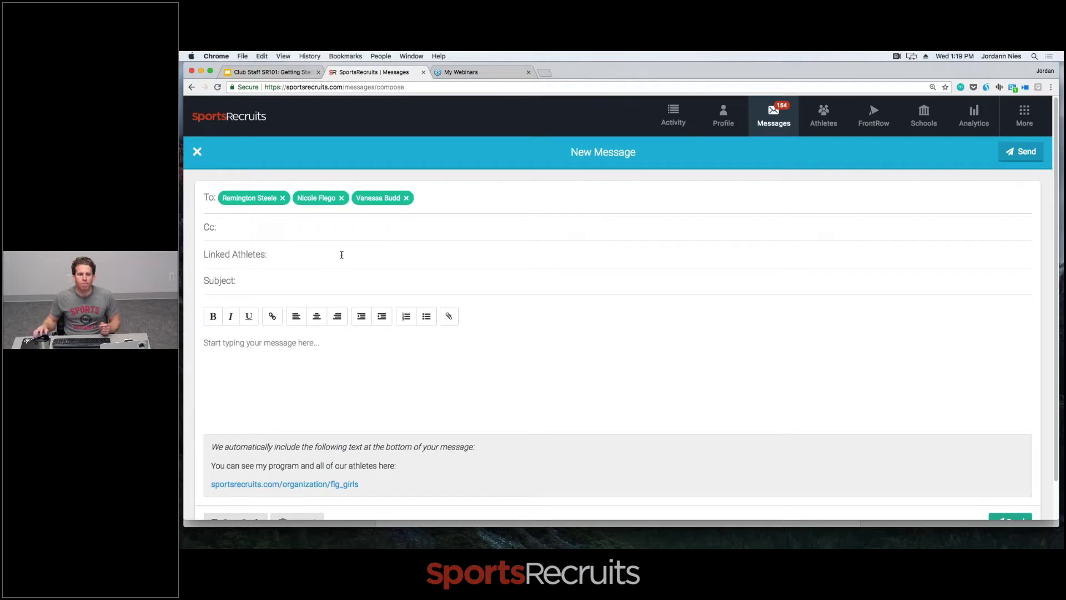
Step: Enter "Check Out these Athletes, Coach" as the message subject and go to the message body
{"action": "left_click", "coordinate": [335, 283]}
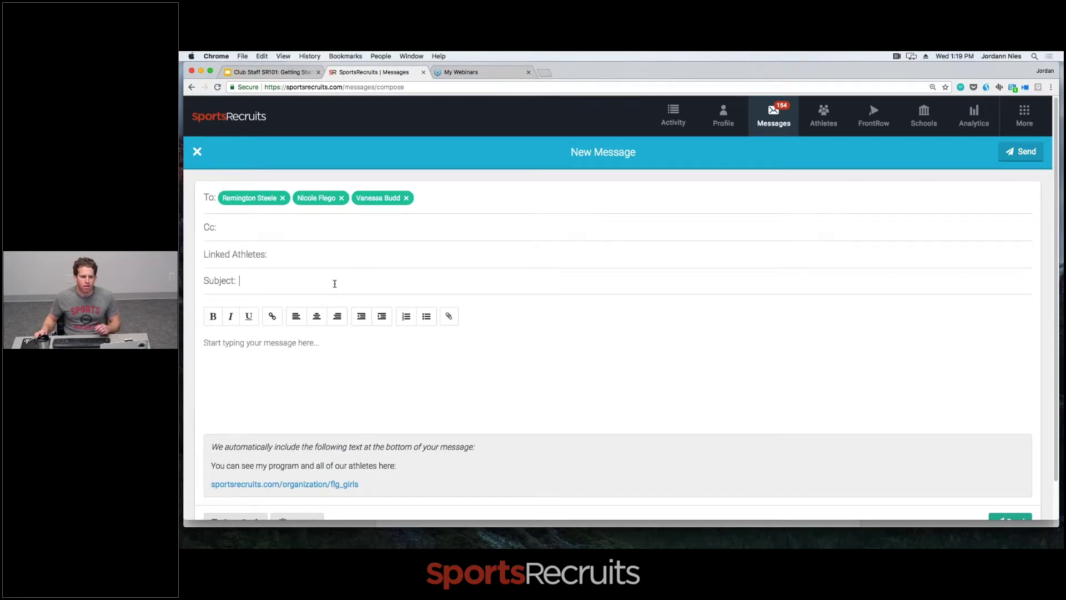
{"action": "type", "text": "Check Out these Athletes"}
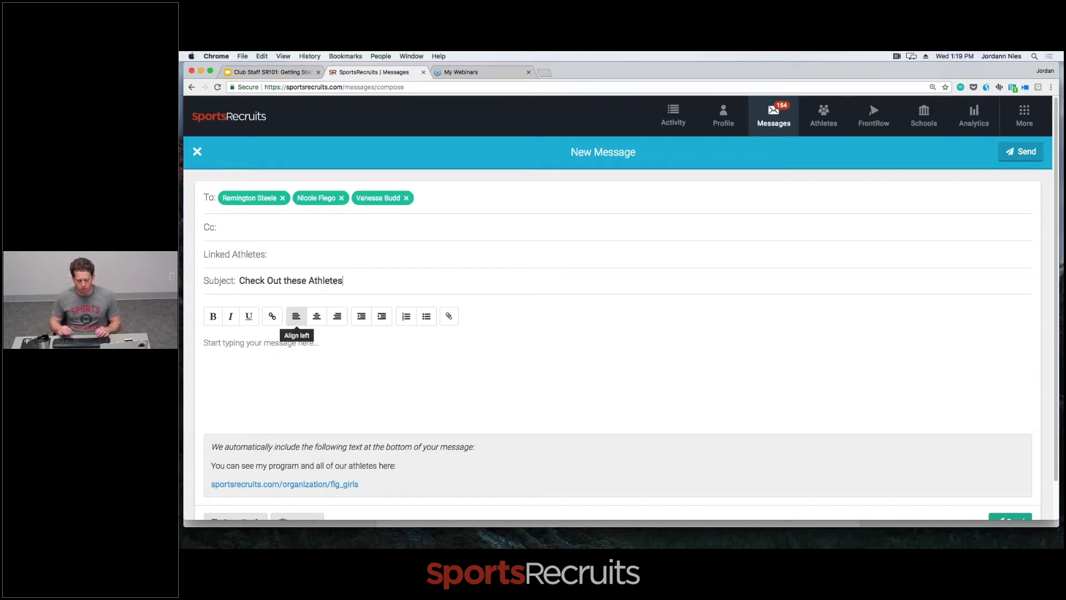
{"action": "type", "text": ", Coach"}
{"action": "left_click", "coordinate": [325, 360]}
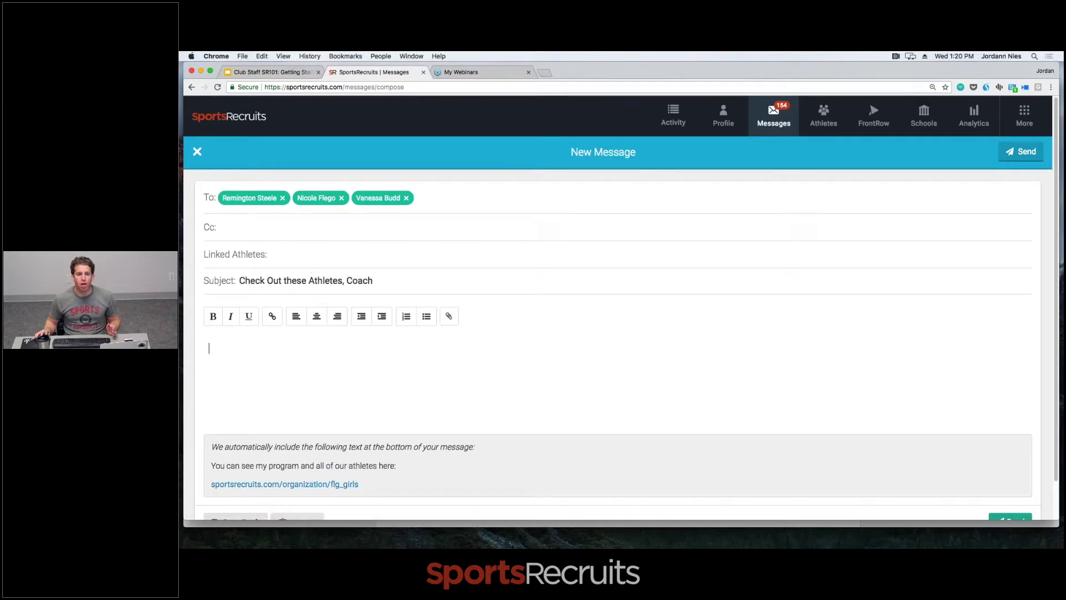
Step: Link an athlete to the message by searching for the first name and choosing the second match
{"action": "left_click", "coordinate": [308, 260]}
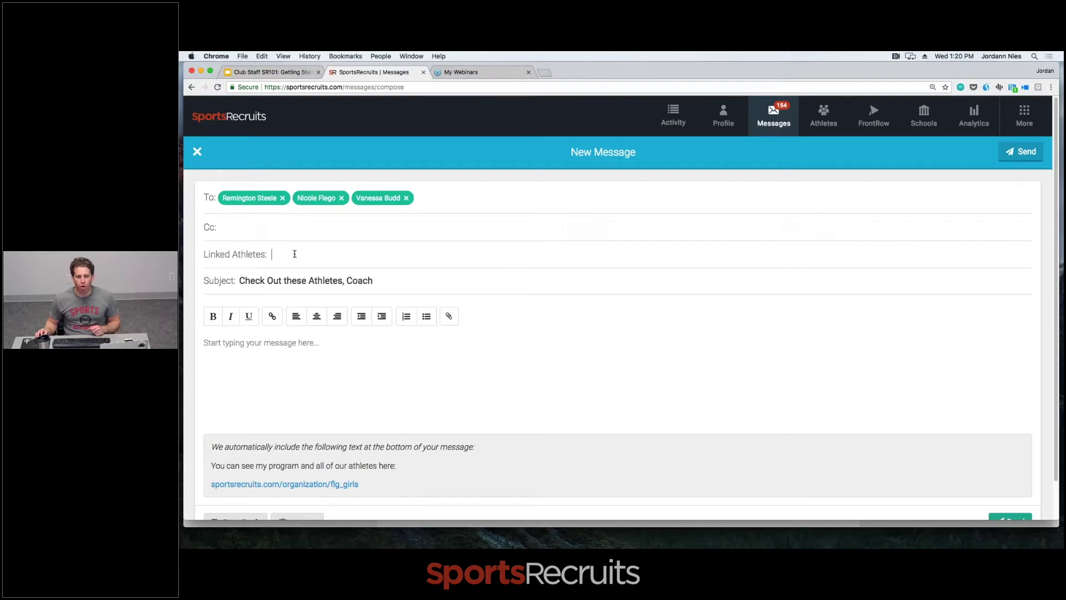
{"action": "type", "text": "megh"}
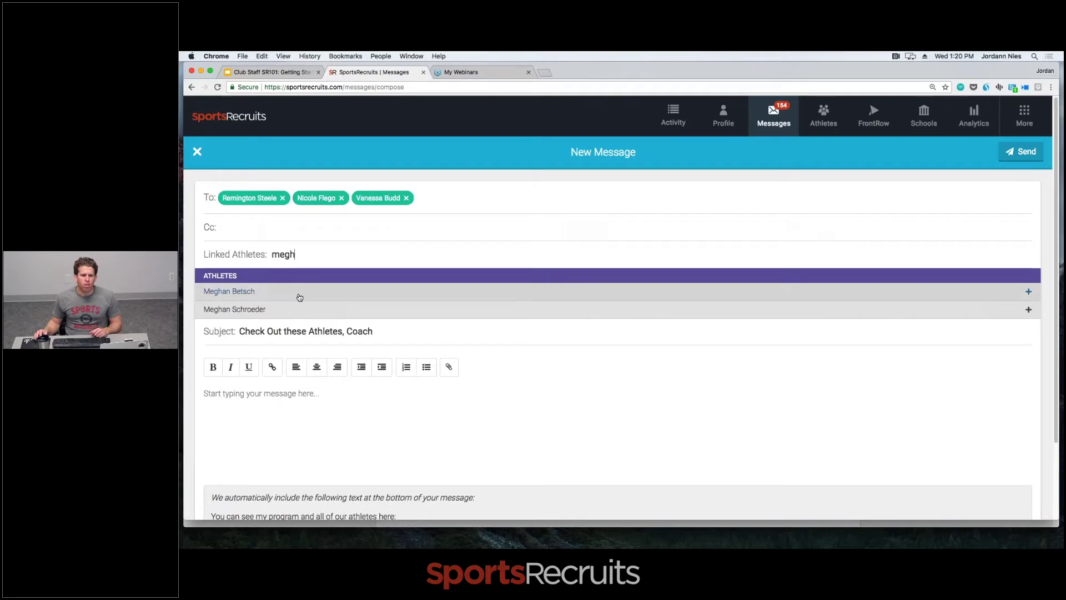
{"action": "left_click", "coordinate": [307, 314]}
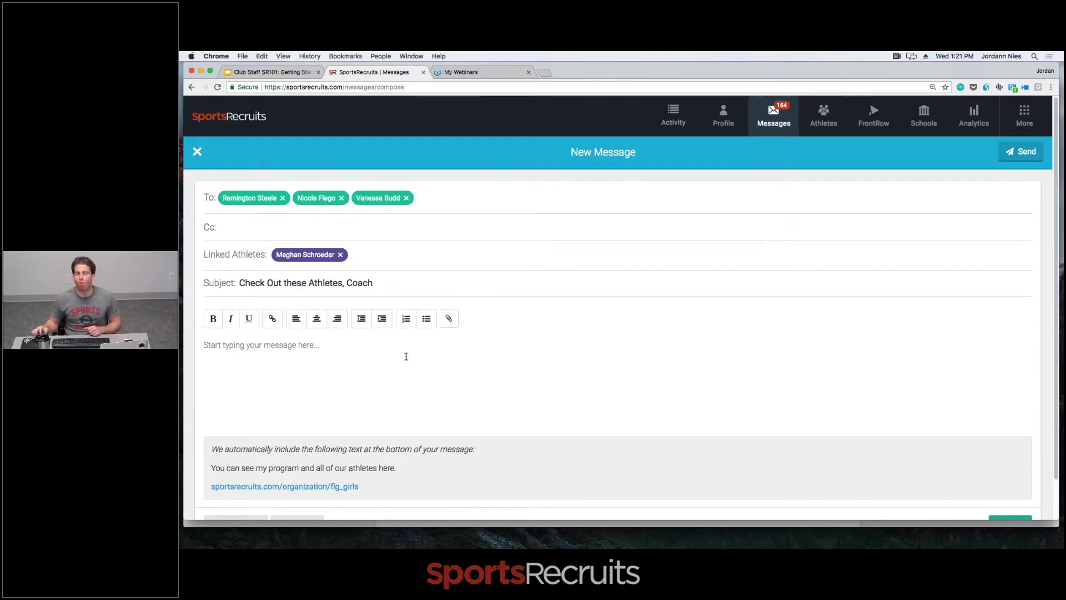
Step: Leave the message for the activity feed, switch to the Club Staff SR101 slide deck and present it through slide 14
{"action": "left_click", "coordinate": [669, 127]}
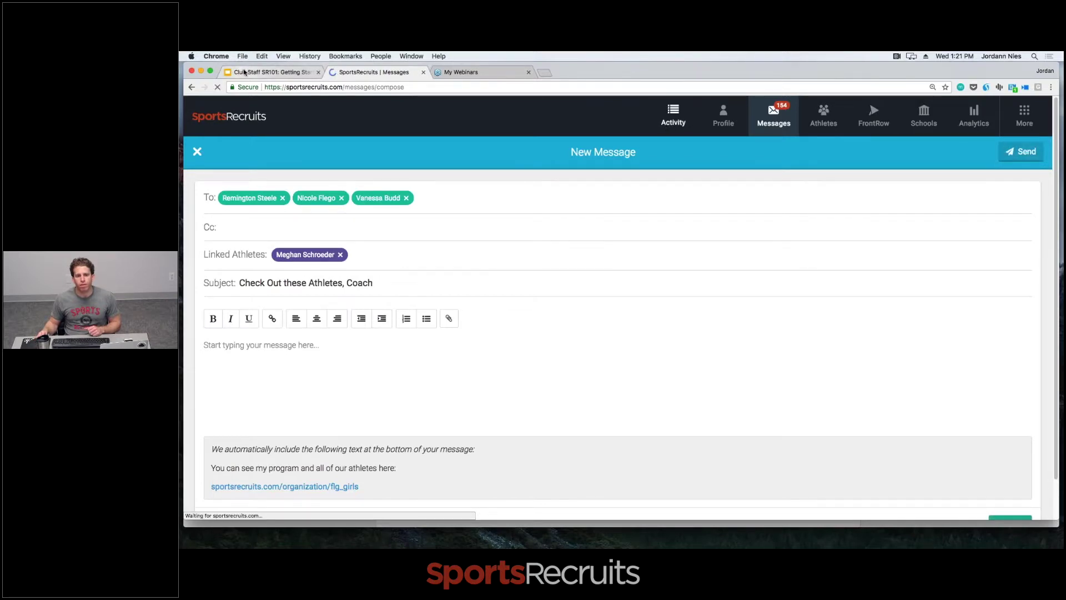
{"action": "left_click", "coordinate": [244, 72]}
{"action": "left_click", "coordinate": [936, 114]}
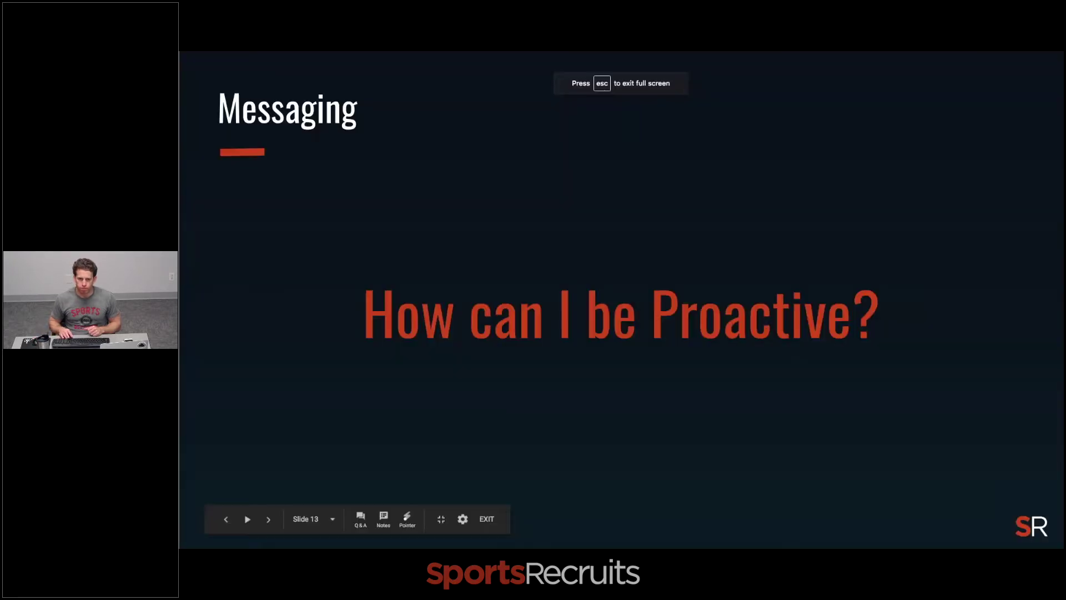
{"action": "key", "text": "Right"}
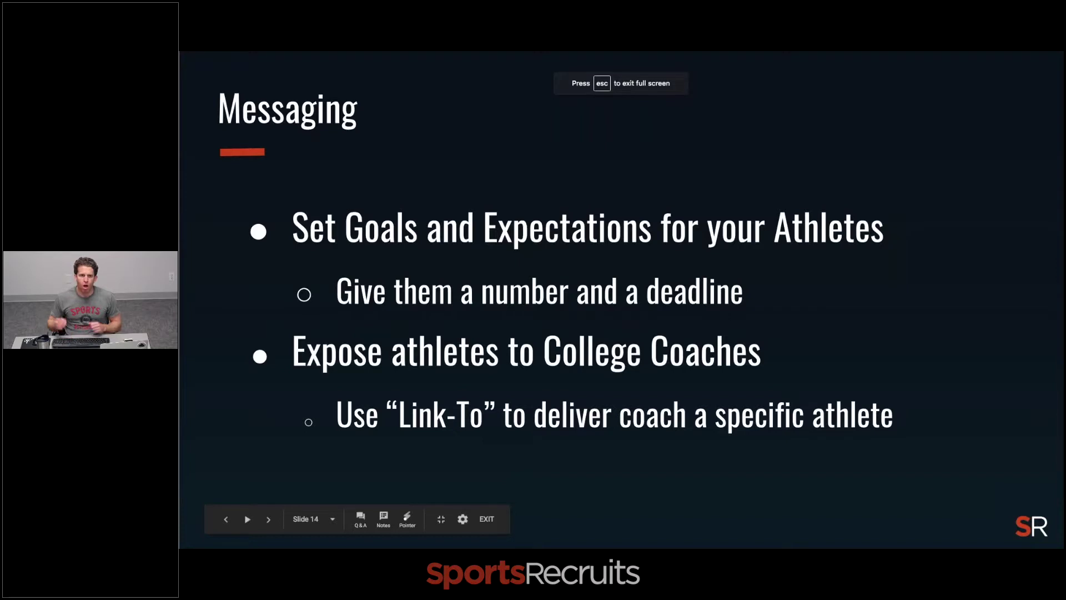
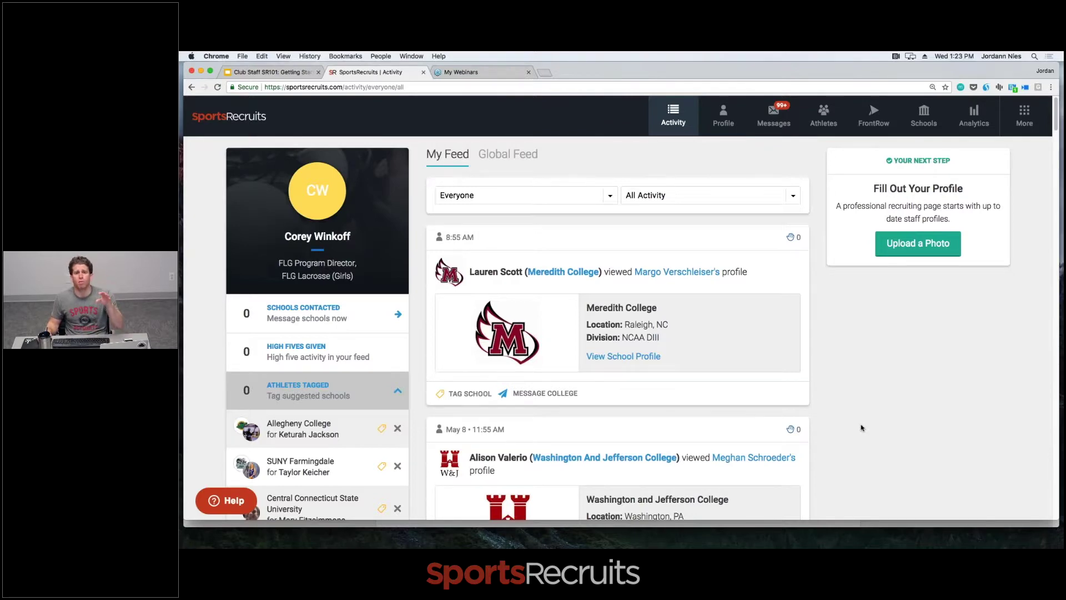
Step: Examine the activity feed for colleges that viewed athletes' profiles and videos
{"action": "scroll", "coordinate": [862, 427], "scroll_direction": "down", "scroll_amount": 1}
{"action": "scroll", "coordinate": [862, 427], "scroll_direction": "down", "scroll_amount": 1}
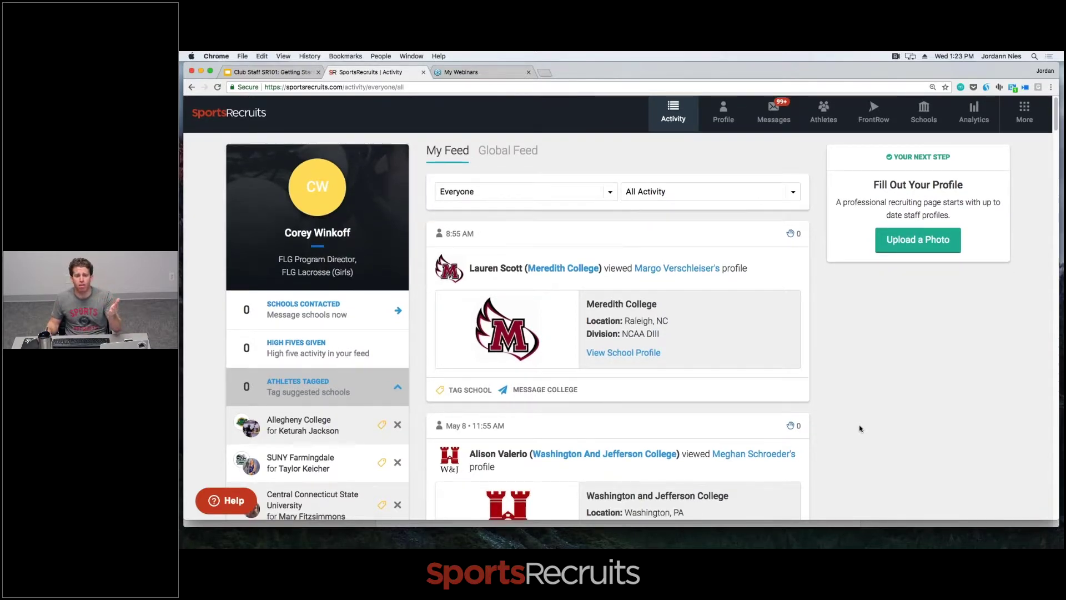
{"action": "scroll", "coordinate": [860, 429], "scroll_direction": "down", "scroll_amount": 5}
{"action": "scroll", "coordinate": [859, 429], "scroll_direction": "down", "scroll_amount": 5}
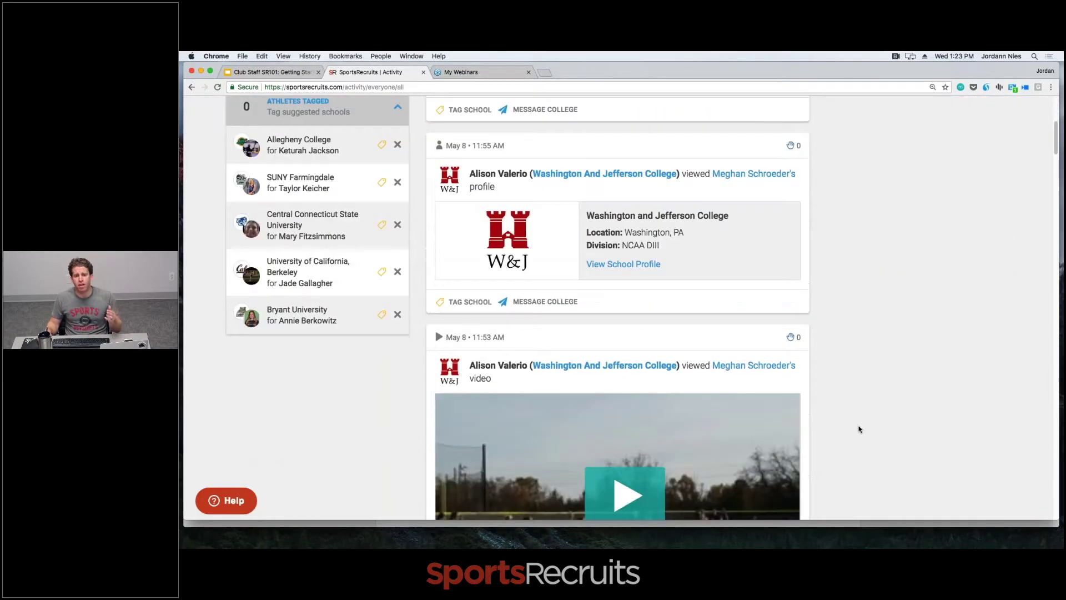
{"action": "scroll", "coordinate": [859, 429], "scroll_direction": "down", "scroll_amount": 14}
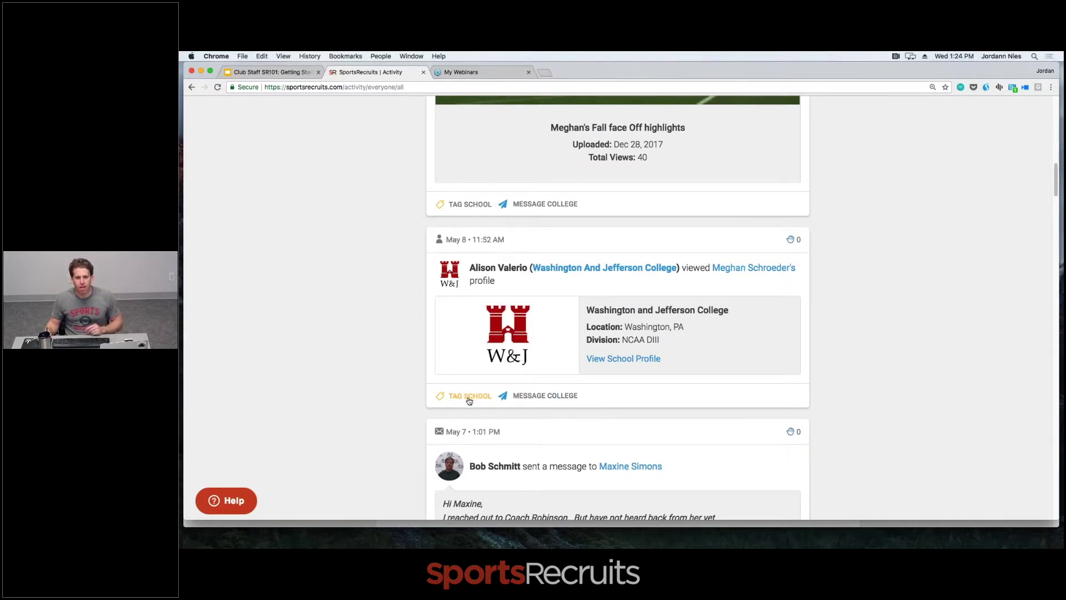
Step: Dismiss the Allegheny College suggestion from the suggested schools to tag
{"action": "scroll", "coordinate": [461, 402], "scroll_direction": "up", "scroll_amount": 6}
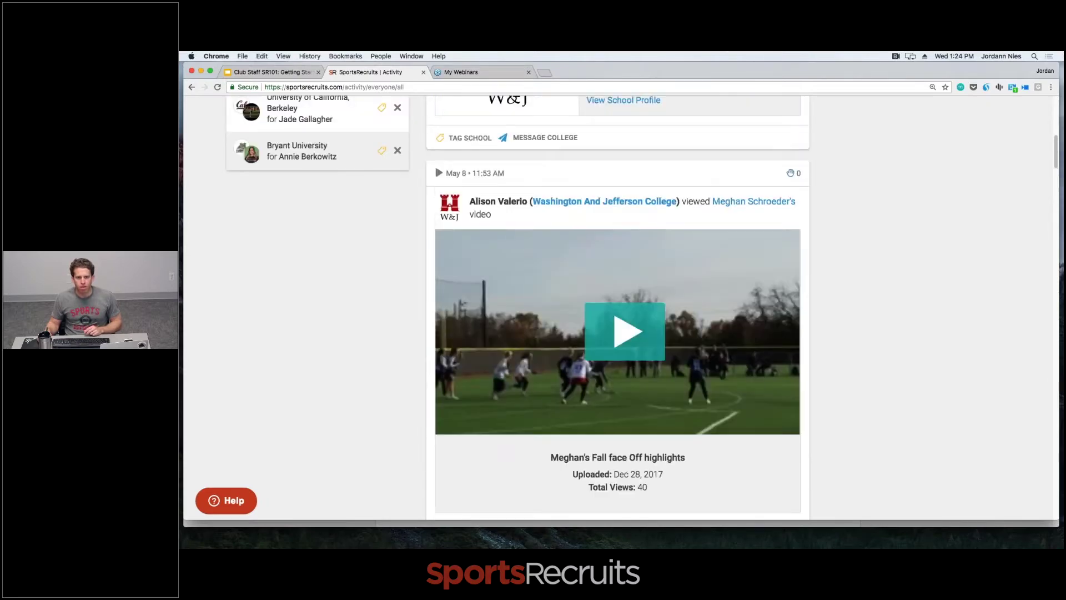
{"action": "scroll", "coordinate": [418, 384], "scroll_direction": "up", "scroll_amount": 6}
{"action": "scroll", "coordinate": [418, 383], "scroll_direction": "down", "scroll_amount": 1}
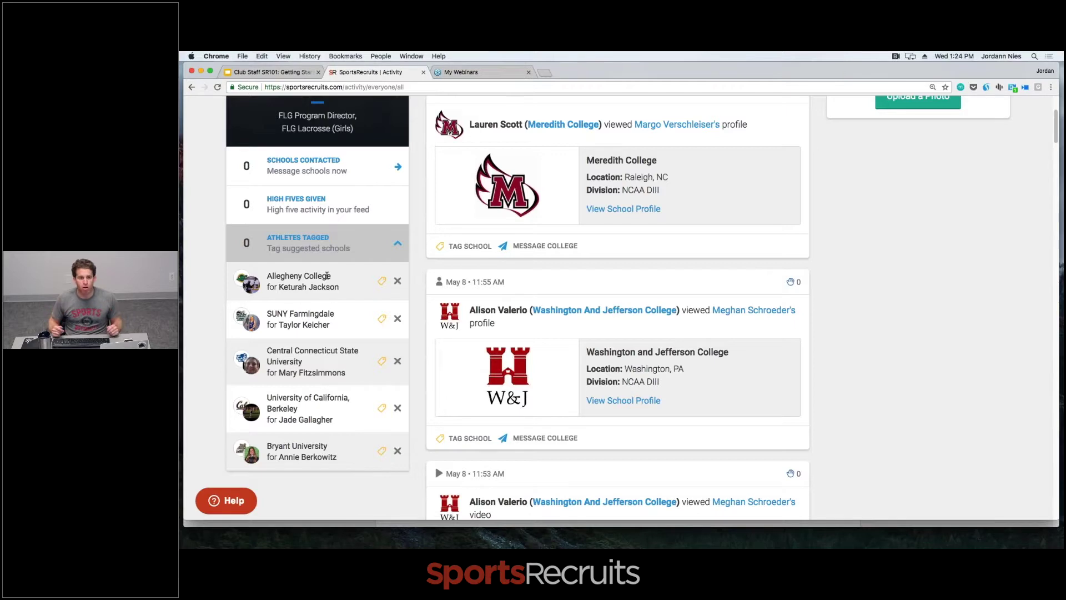
{"action": "left_click", "coordinate": [397, 282]}
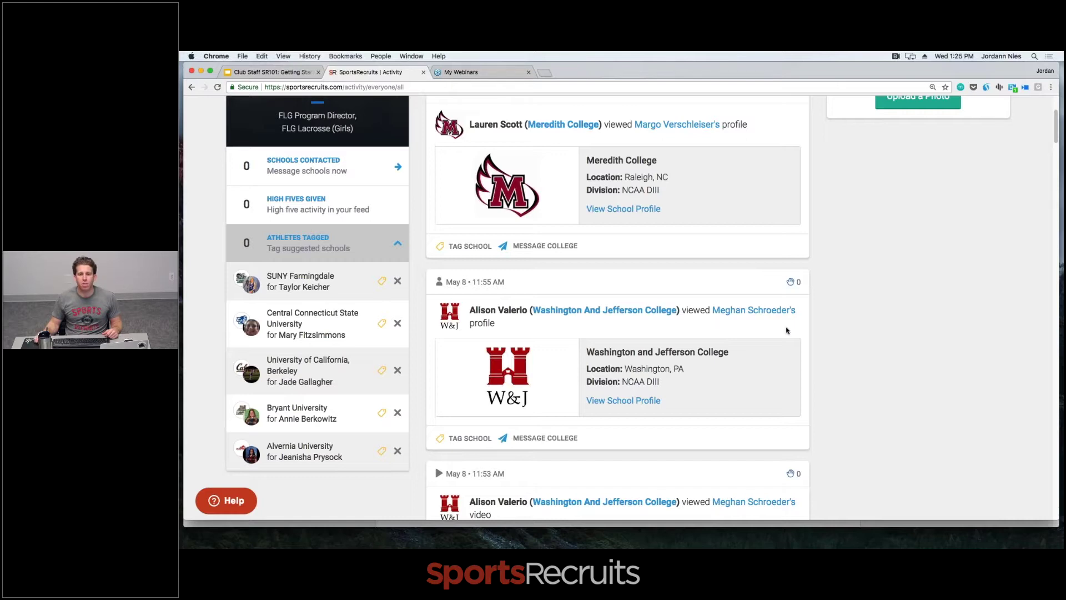
Step: Open in a new browser tab the profile of the athlete viewed by Washington and Jefferson College on May 8 at 11:55 AM
{"action": "right_click", "coordinate": [771, 317]}
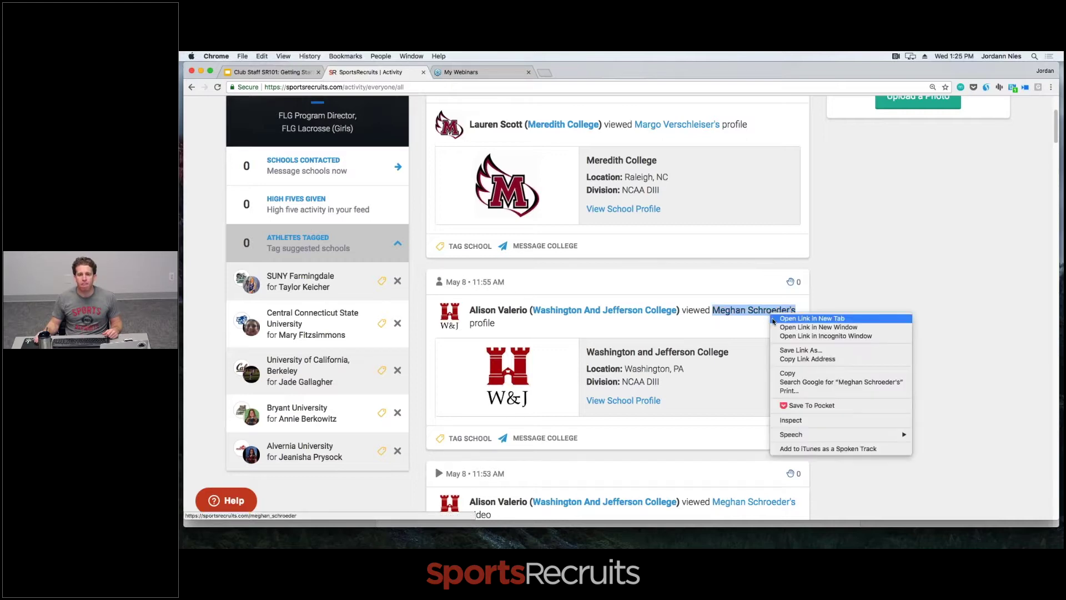
{"action": "left_click", "coordinate": [774, 319]}
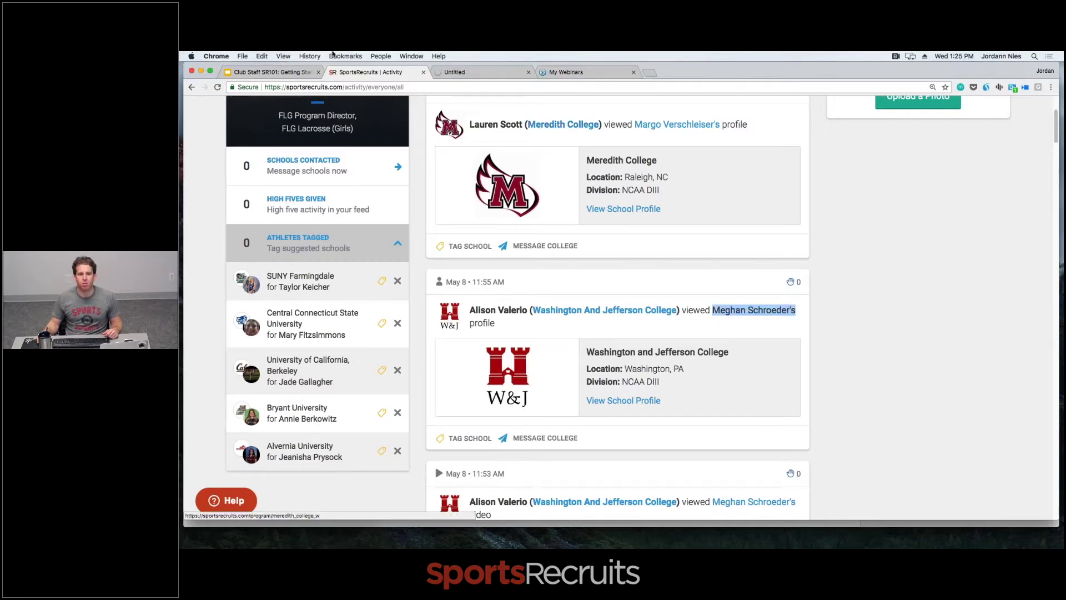
Step: Switch to the opened athlete profile and examine the athlete's favorite schools list, including the tag for Susquehanna University
{"action": "left_click", "coordinate": [457, 73]}
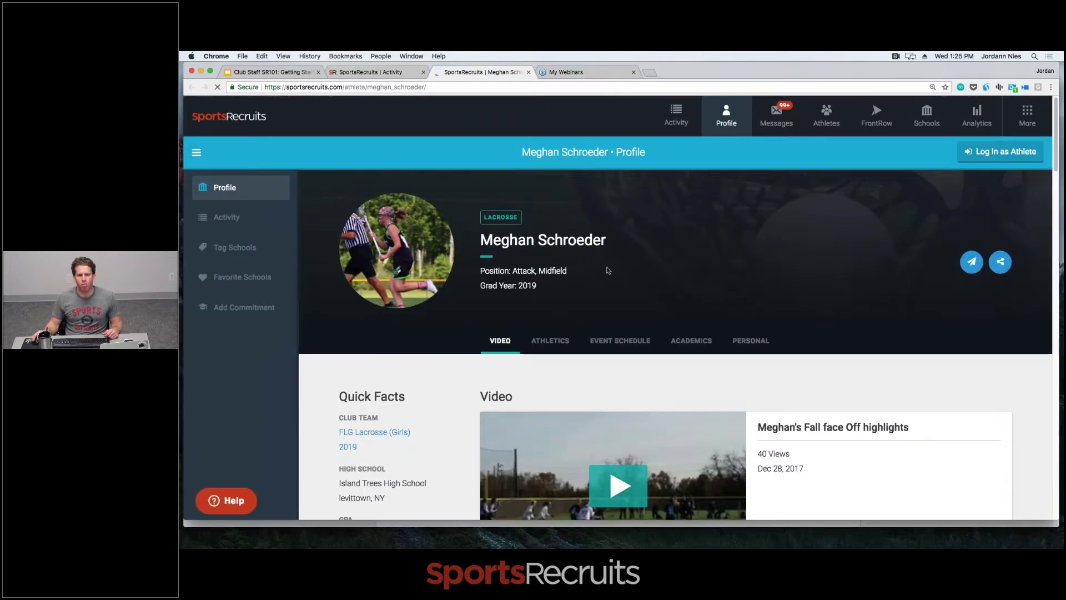
{"action": "left_click", "coordinate": [250, 277]}
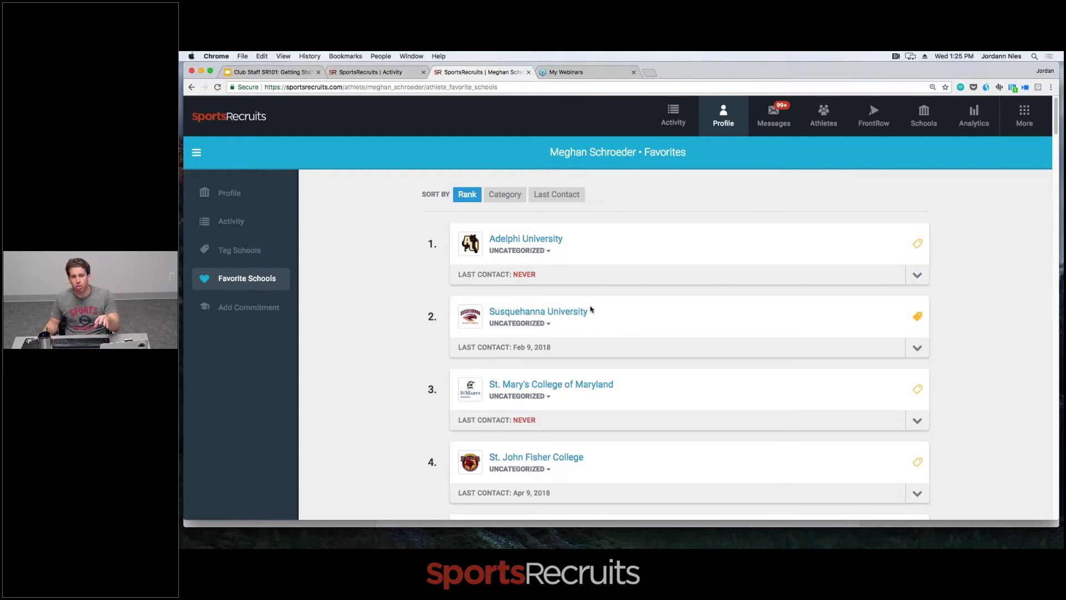
{"action": "left_click", "coordinate": [915, 319]}
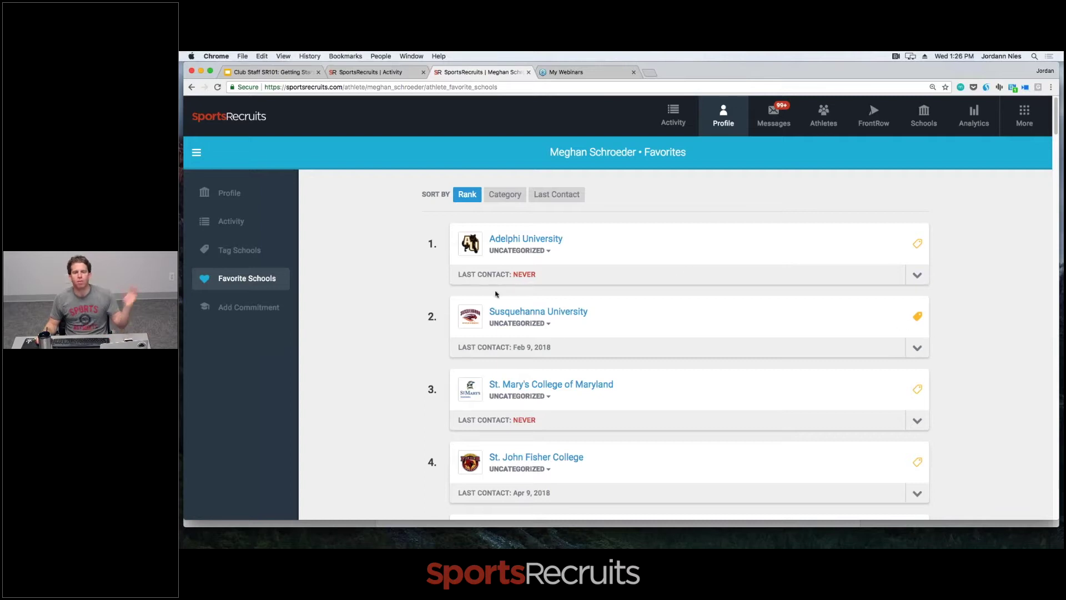
Step: Return to the activity feed and examine the Washington and Jefferson College profile and video views, including the high five option
{"action": "left_click", "coordinate": [354, 79]}
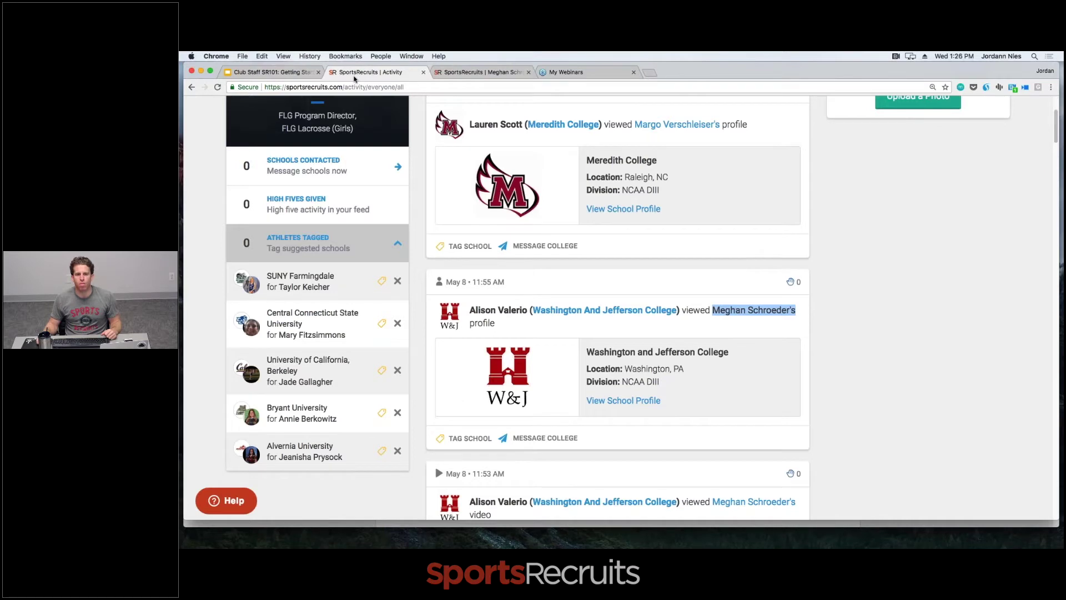
{"action": "left_click", "coordinate": [848, 303]}
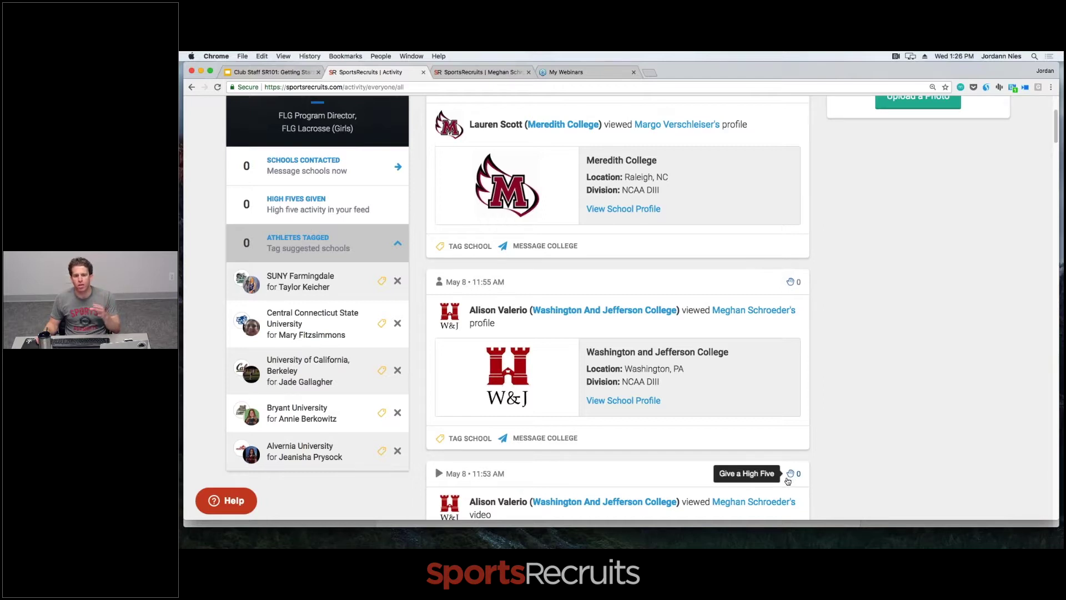
{"action": "scroll", "coordinate": [789, 482], "scroll_direction": "down", "scroll_amount": 10}
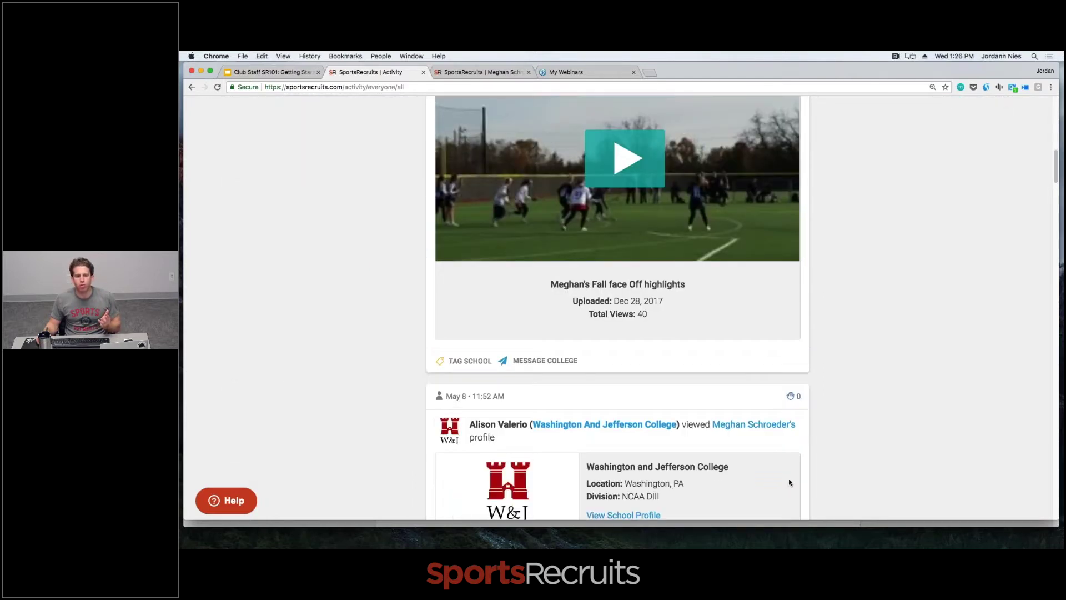
{"action": "scroll", "coordinate": [791, 482], "scroll_direction": "down", "scroll_amount": 2}
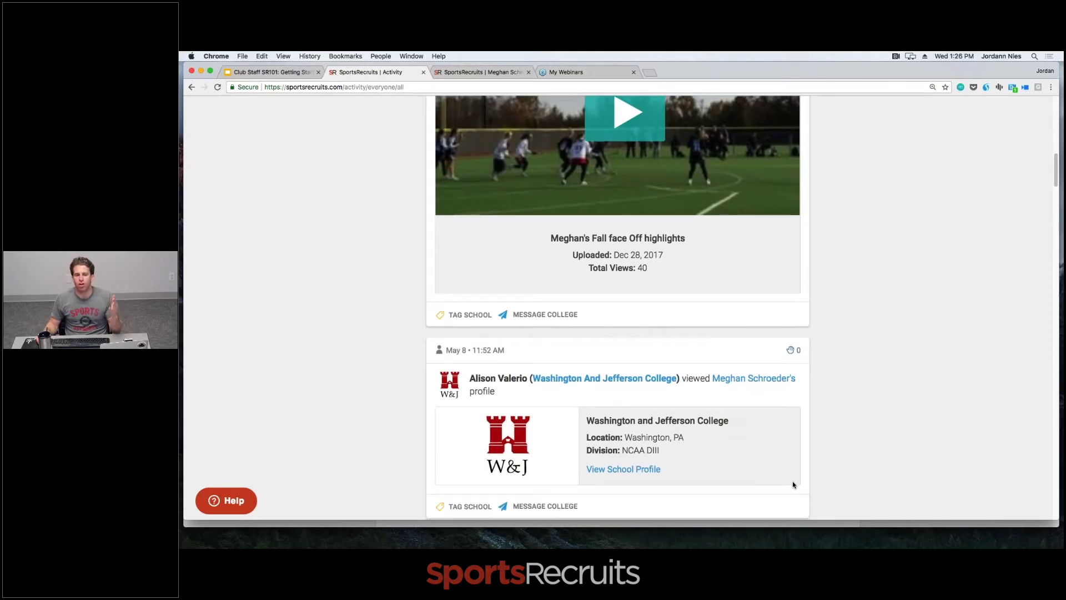
{"action": "scroll", "coordinate": [735, 407], "scroll_direction": "down", "scroll_amount": 1}
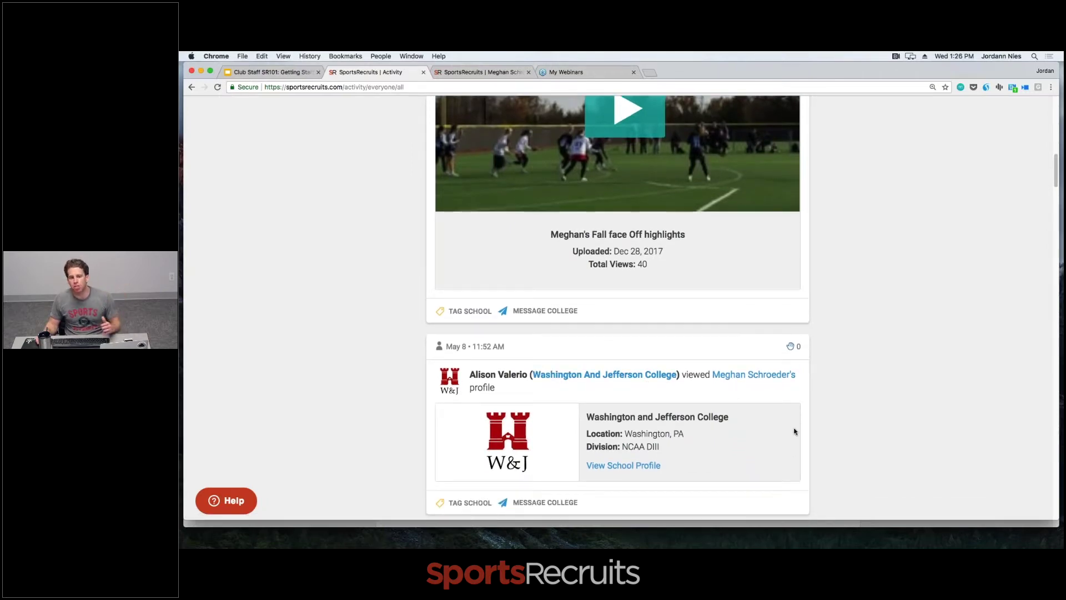
{"action": "scroll", "coordinate": [795, 432], "scroll_direction": "down", "scroll_amount": 1}
{"action": "scroll", "coordinate": [787, 422], "scroll_direction": "down", "scroll_amount": 1}
{"action": "scroll", "coordinate": [786, 421], "scroll_direction": "down", "scroll_amount": 1}
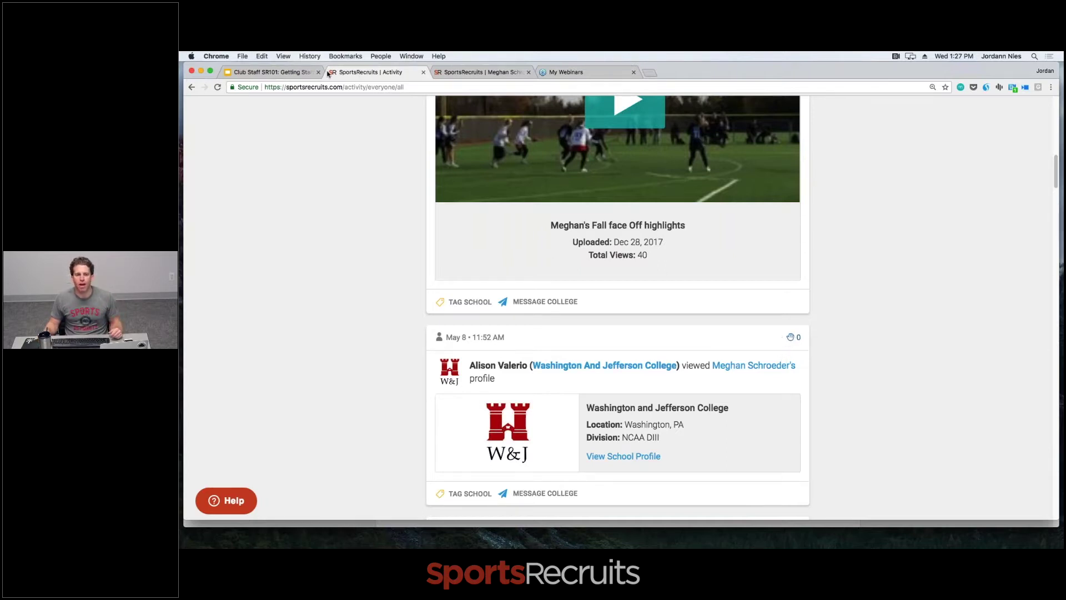
Step: Switch back to the Club Staff SR101 slide deck at the Providing Feedback slide
{"action": "left_click", "coordinate": [304, 74]}
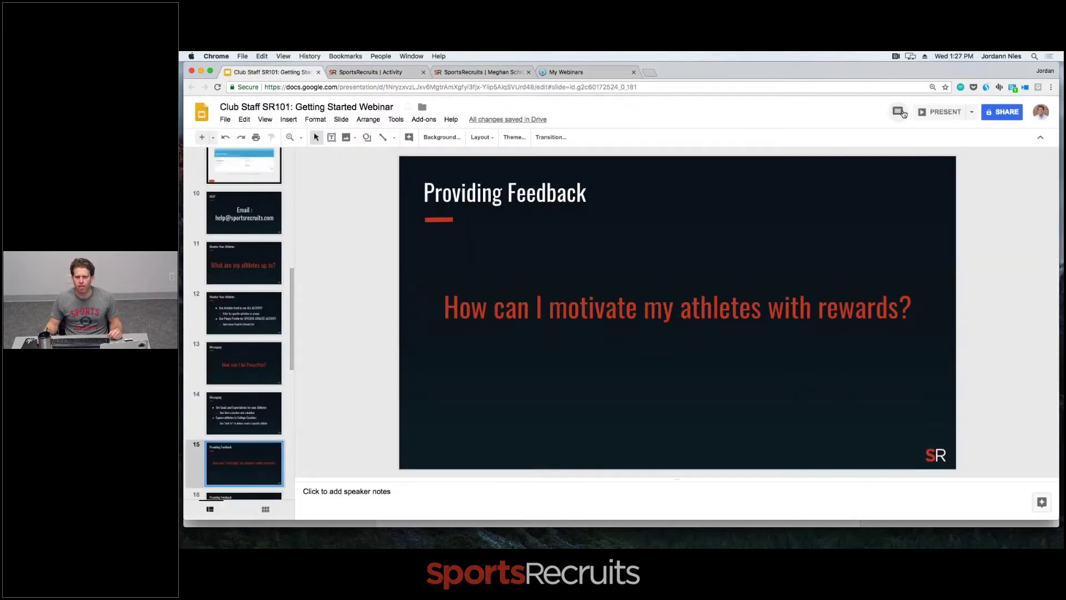